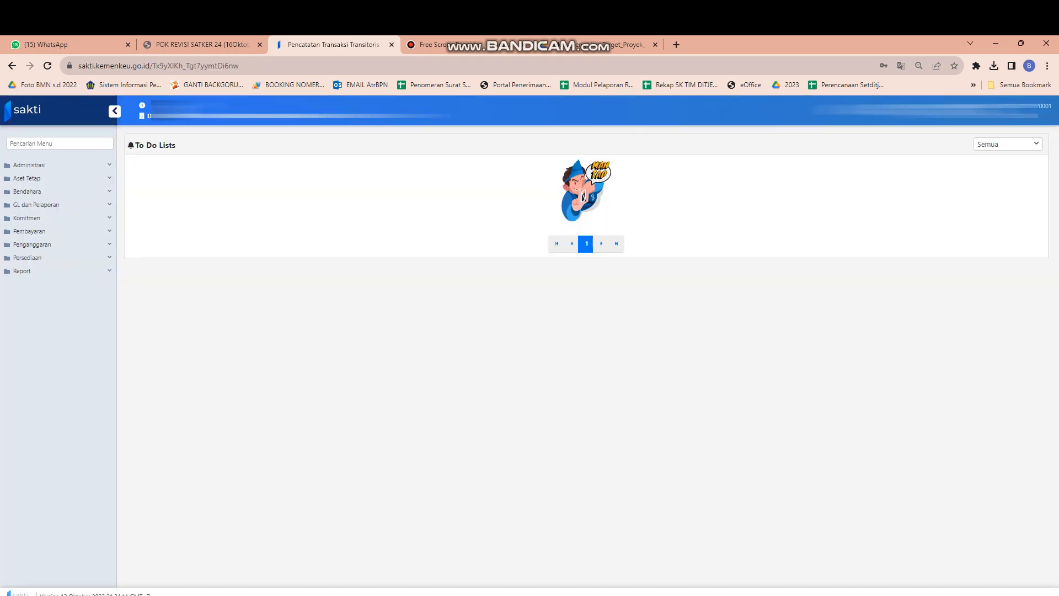
Open the Target Kinerja Satker form from Capaian Kinerja in the Komitmen module's RUH section
left_click(27, 218)
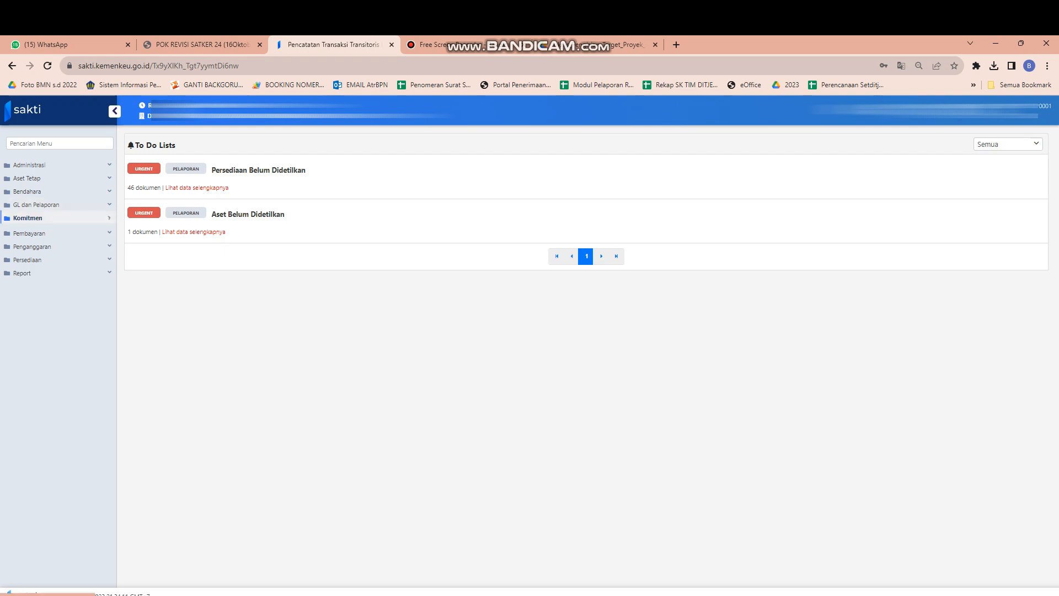
left_click(27, 229)
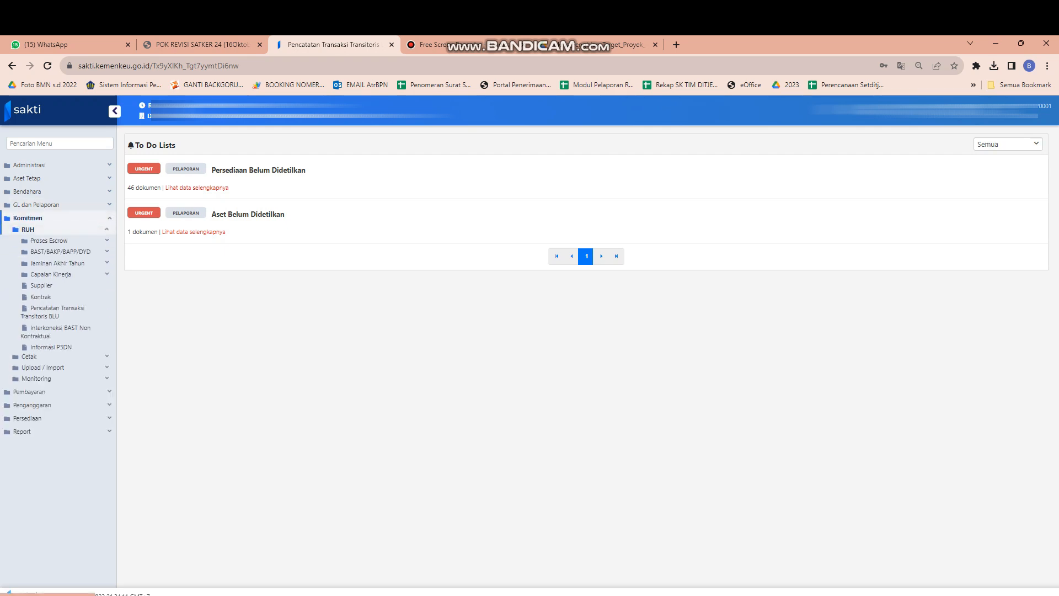
left_click(50, 274)
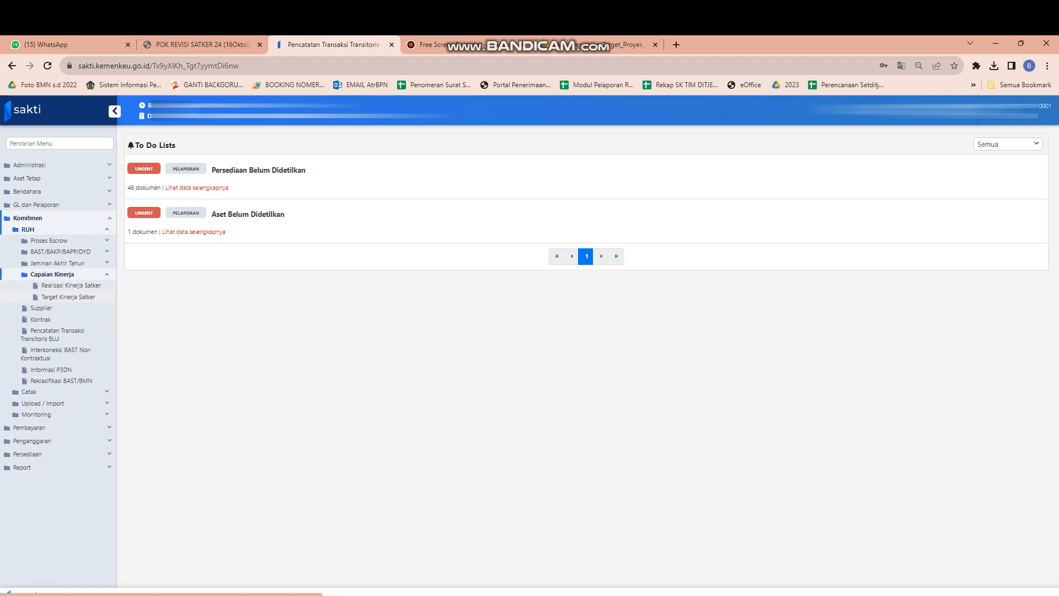
left_click(68, 297)
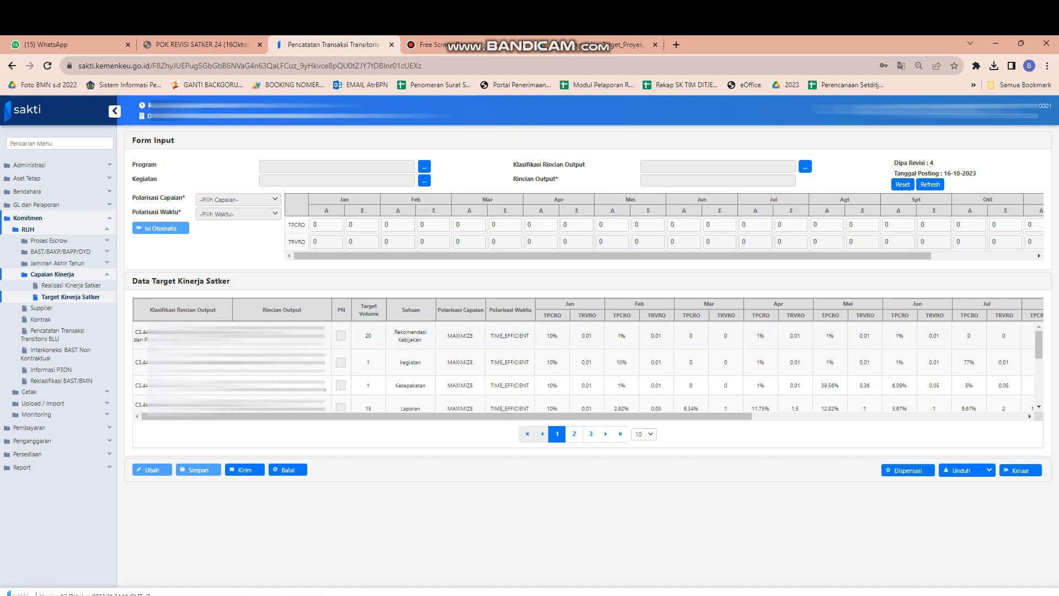
Show 30 rows per page in the Data Target Kinerja Satker table and look through its entries
scroll(587, 366, "down", 5)
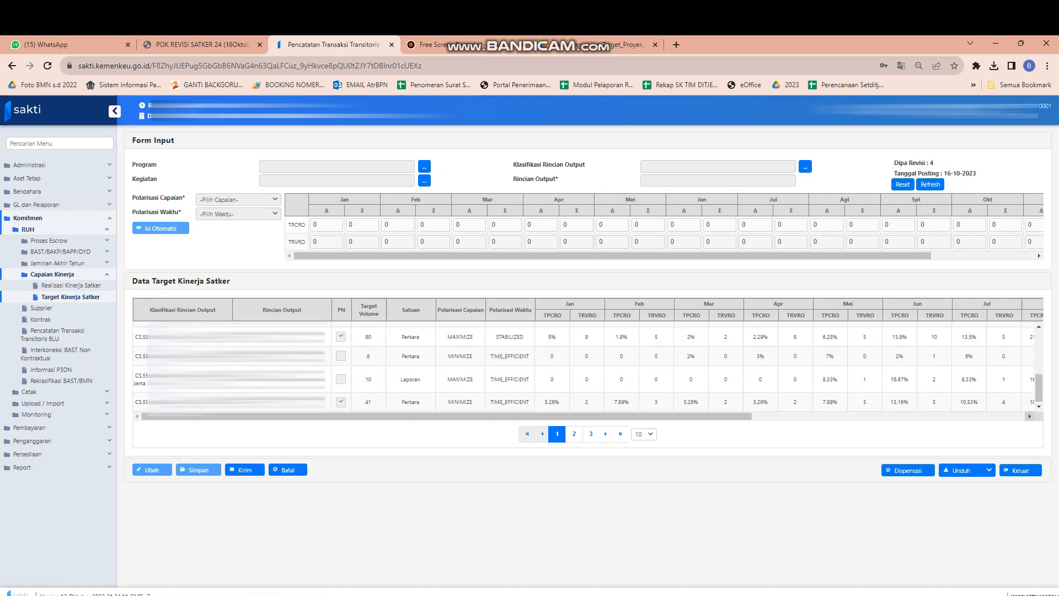
left_click(643, 434)
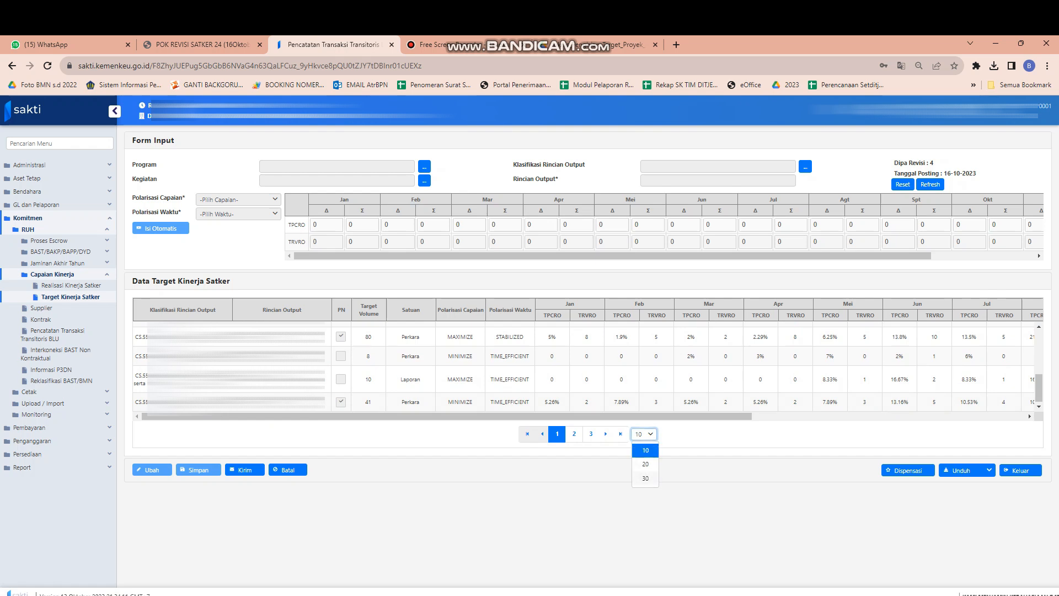
left_click(645, 478)
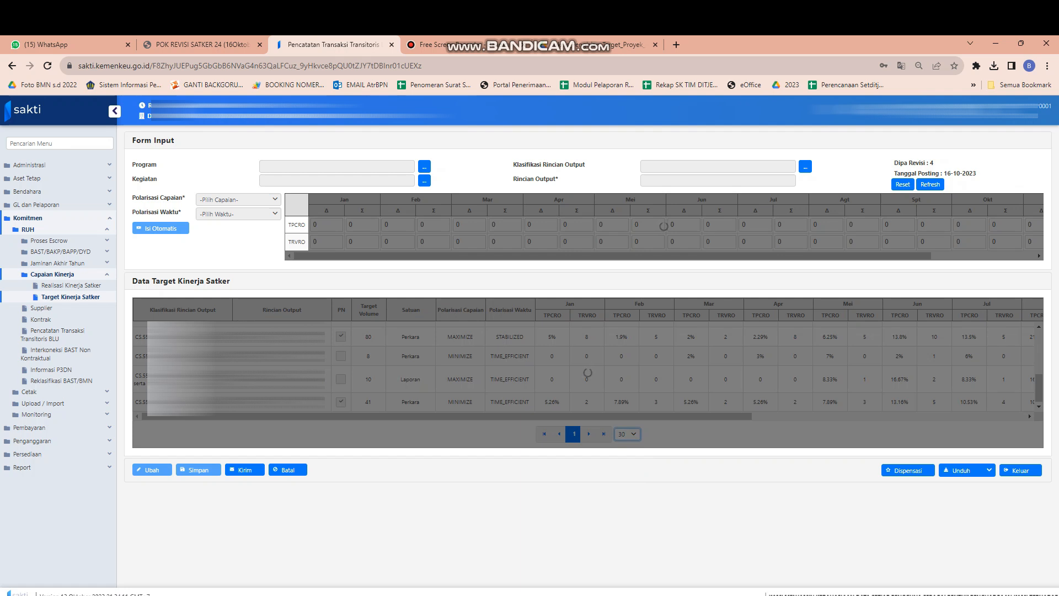
scroll(588, 367, "down", 5)
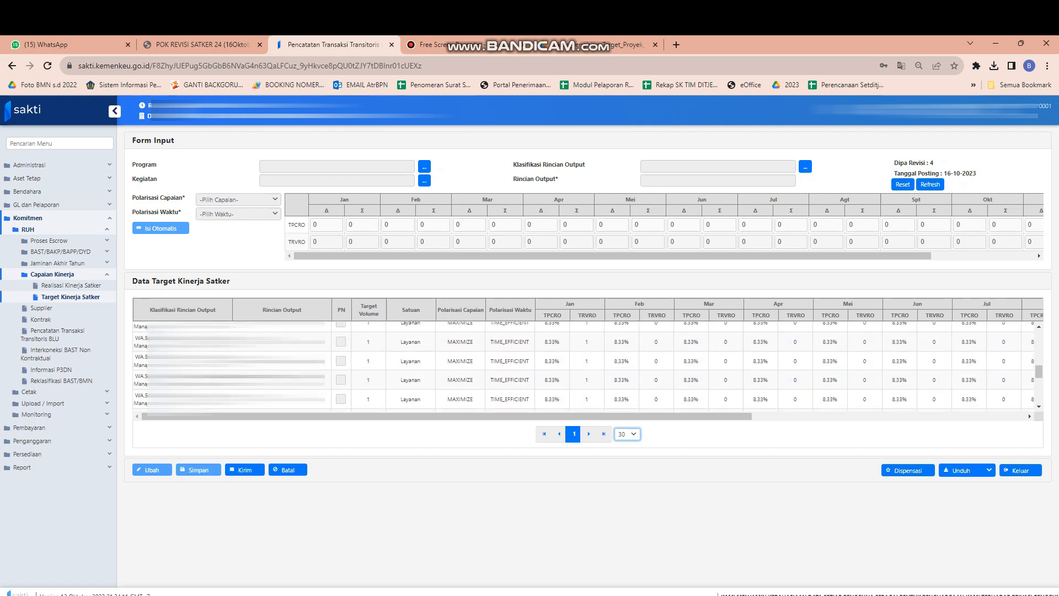
scroll(588, 367, "up", 5)
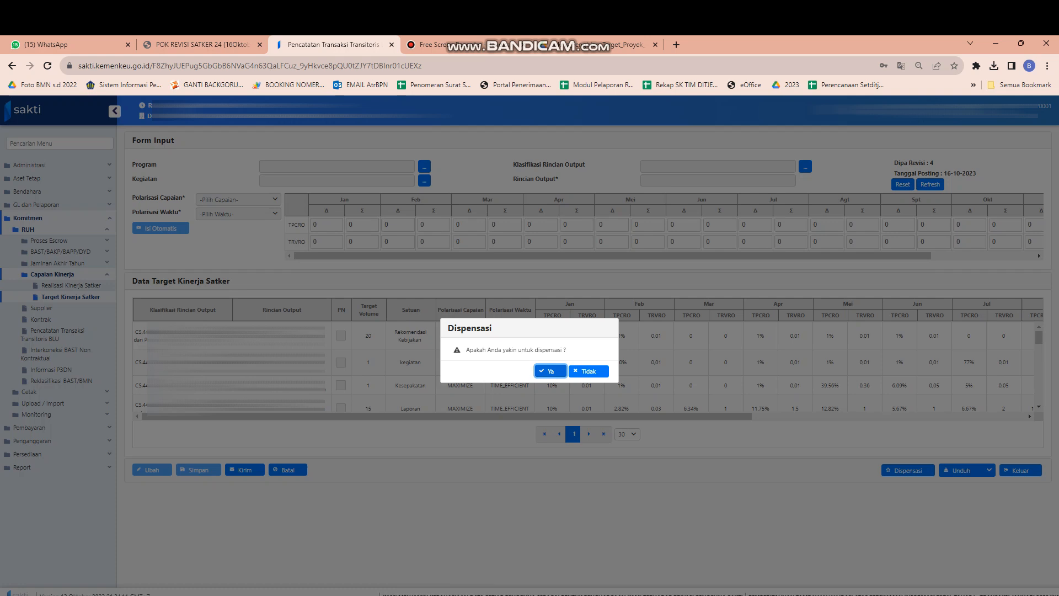
Confirm the Dispensasi request, read the note about refreshing the data, and close the list of affected outputs
key("Return")
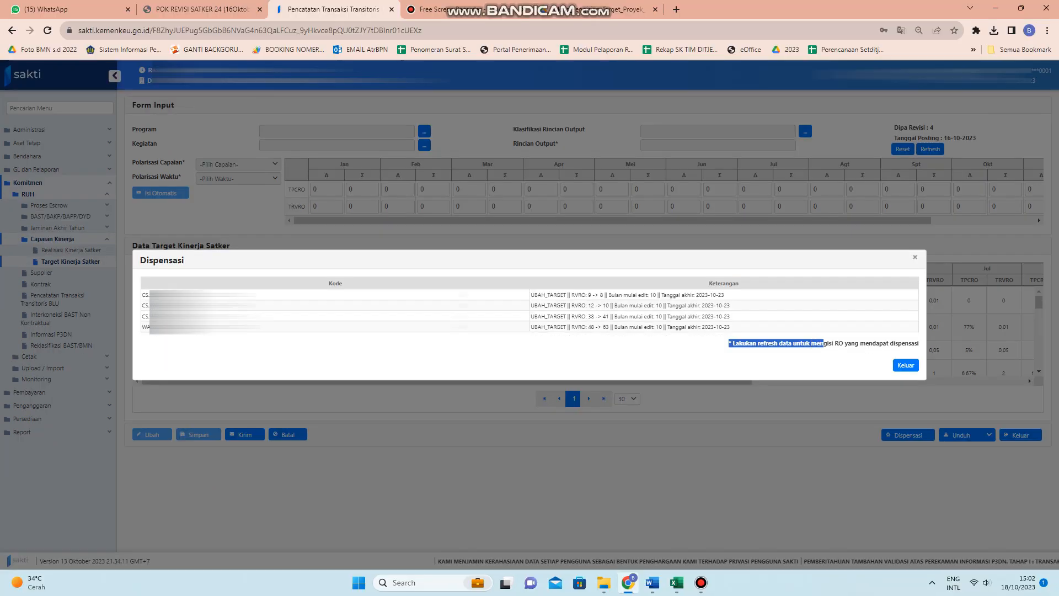
left_click_drag(728, 343, 909, 343)
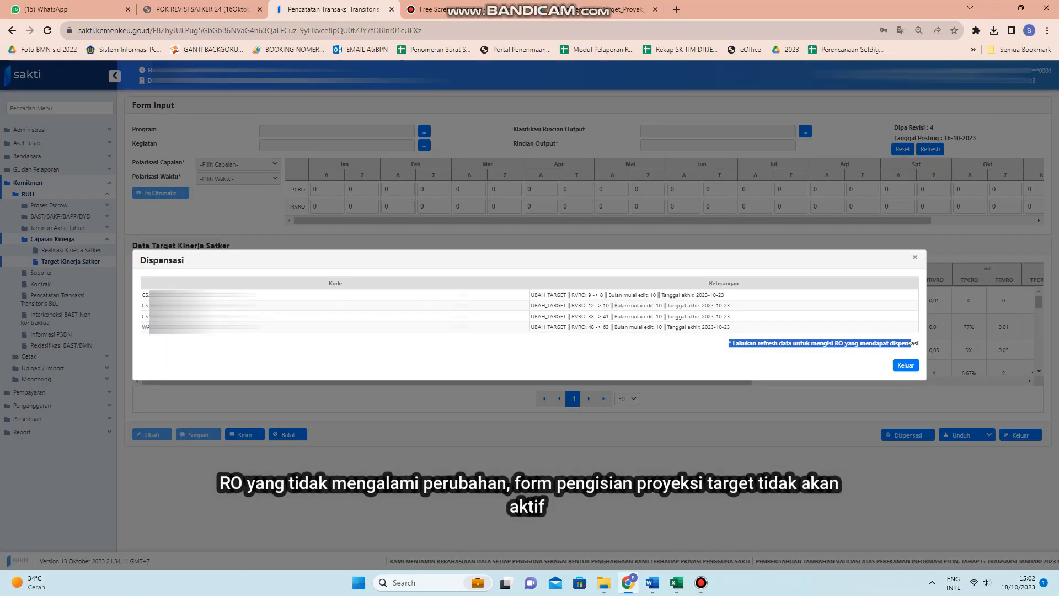
left_click(905, 365)
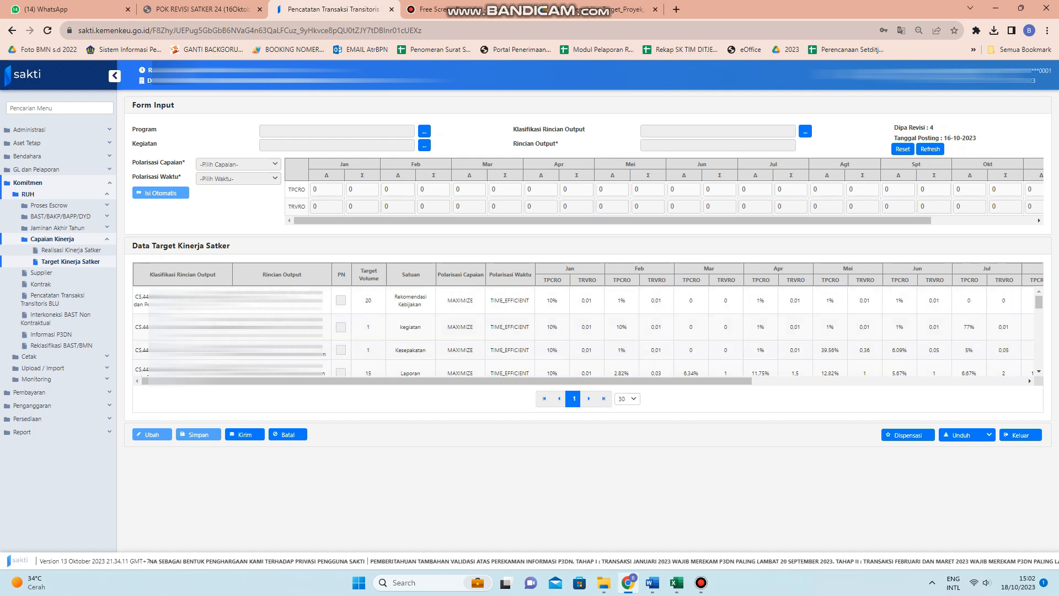
Select the output 056.09.WA.5572.EBB.951-2023 with target volume 63 and bring its October to December targets into view
scroll(587, 331, "down", 10)
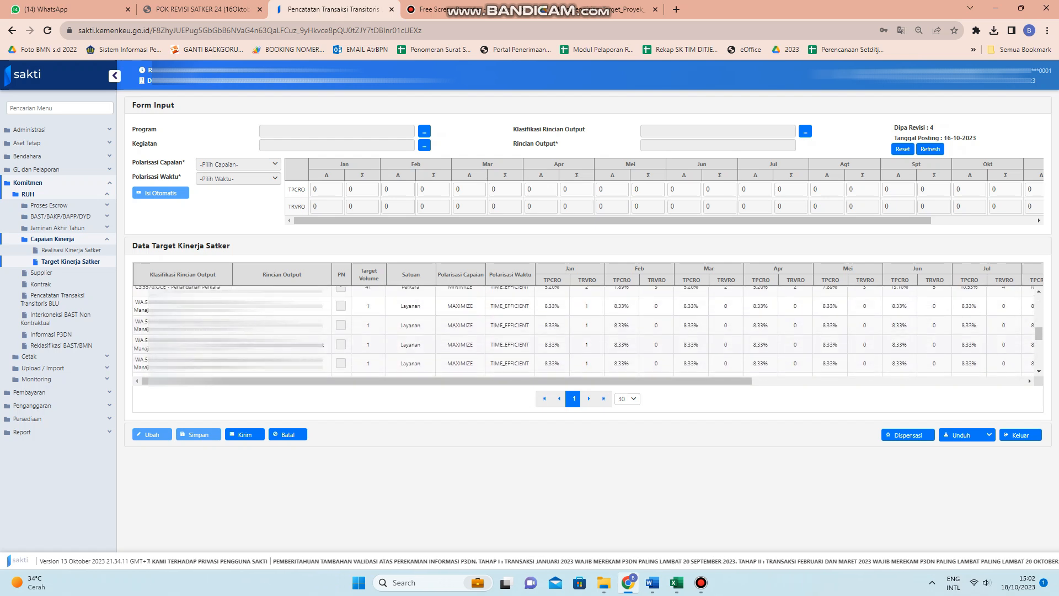
scroll(588, 331, "down", 1)
scroll(587, 331, "down", 1)
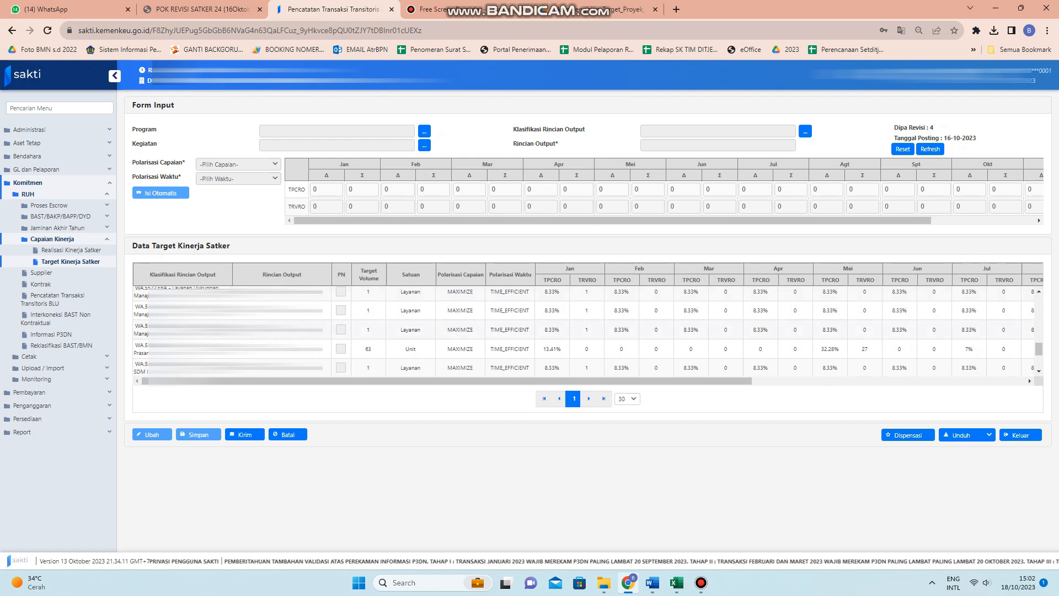
left_click(587, 349)
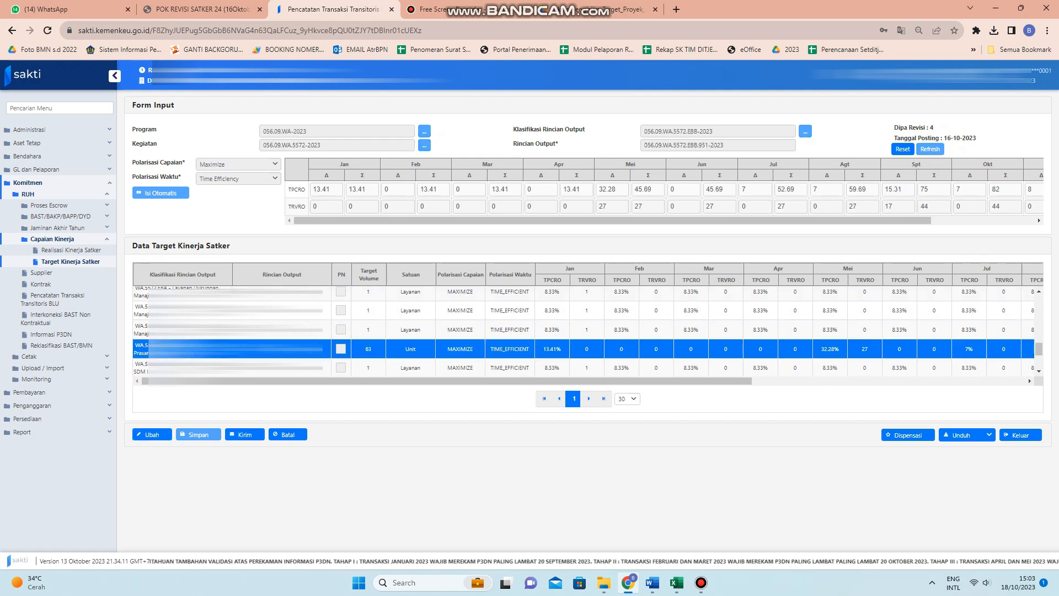
scroll(588, 325, "right", 5)
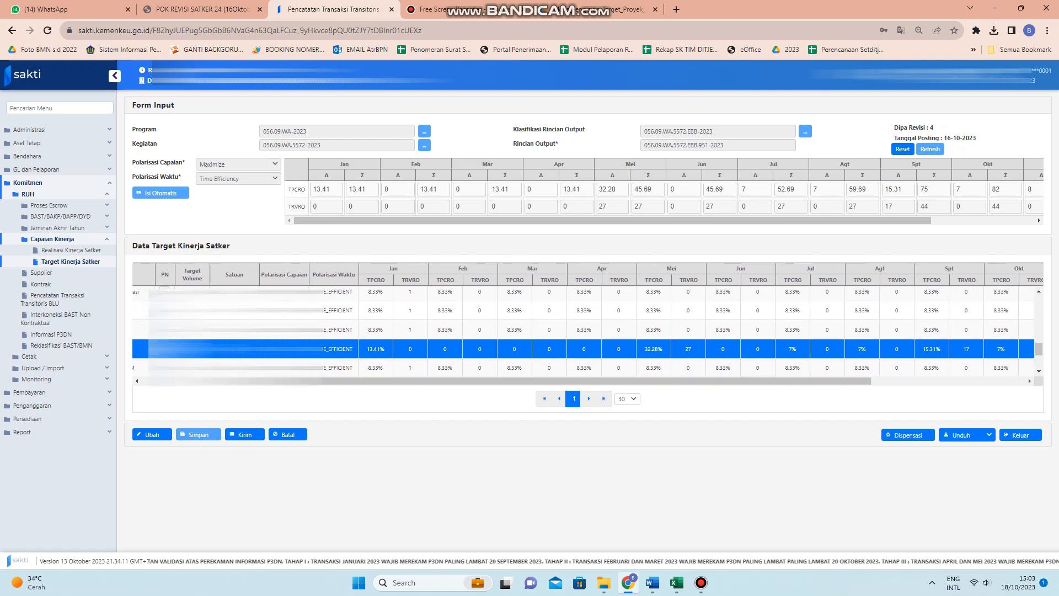
scroll(664, 190, "right", 3)
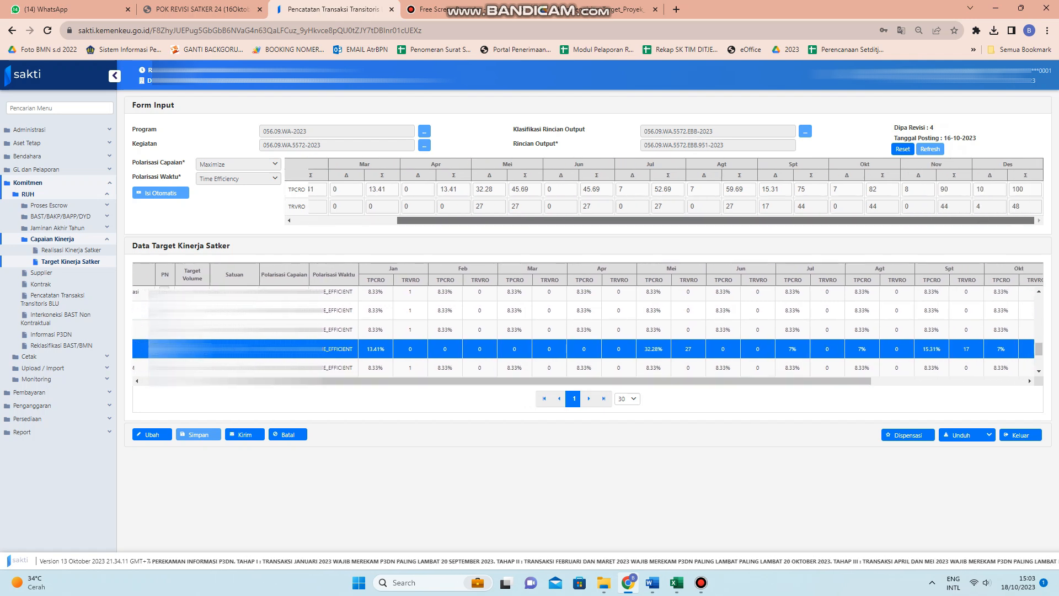
Request Dispensasi again and open the selected output's monthly targets for editing
left_click(908, 434)
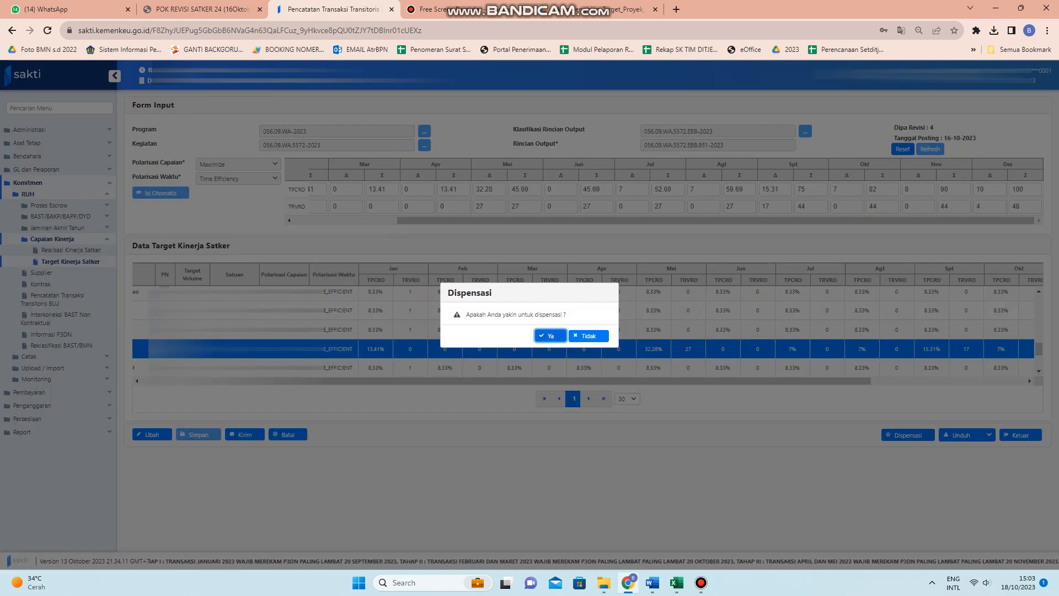
key("Return")
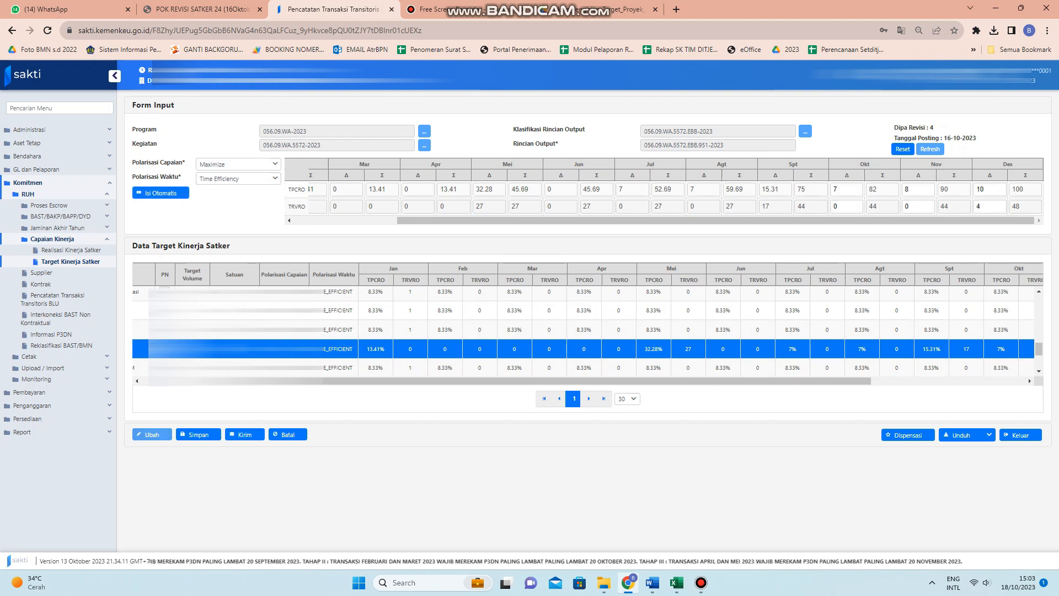
scroll(588, 324, "right", 5)
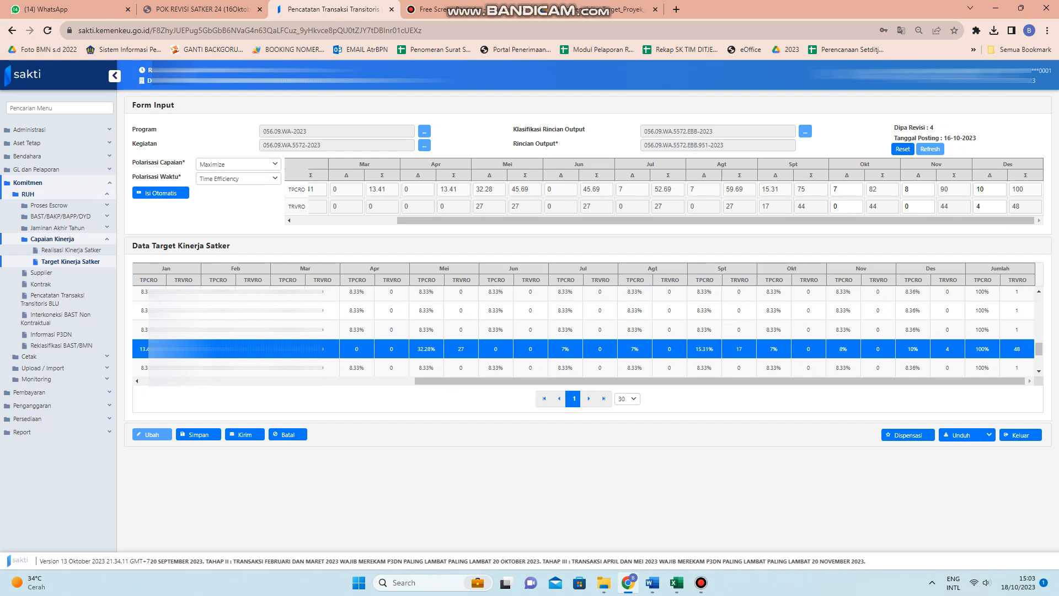
Switch to the Excel target projection workbook and review the RVRO and Progres values for October to December in row 11
key("alt+Tab")
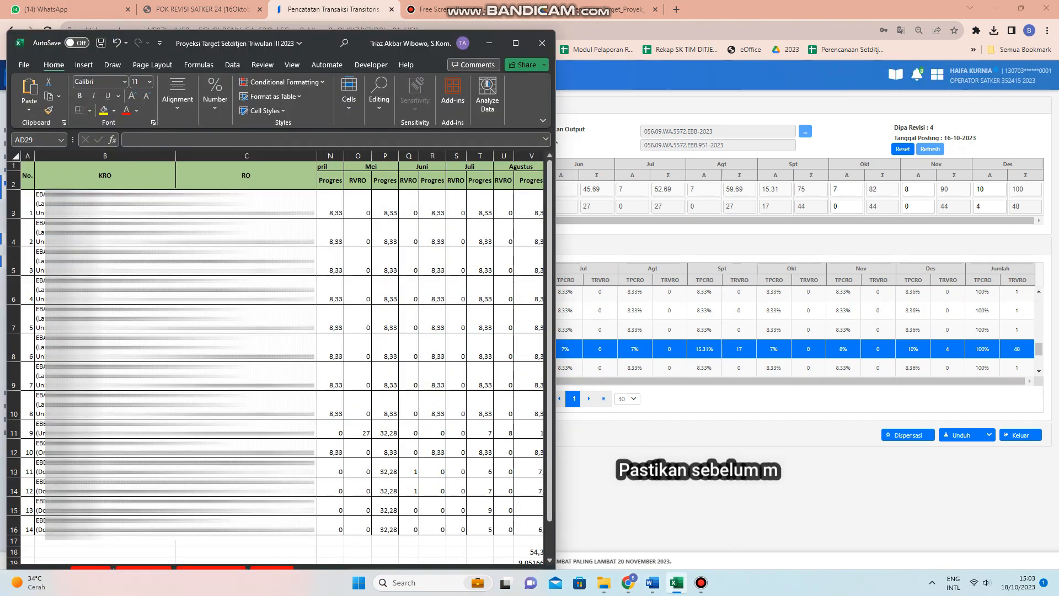
key("Down")
key("Down")
key("Down")
key("Down")
key("Right")
key("Right")
key("Right")
key("Right")
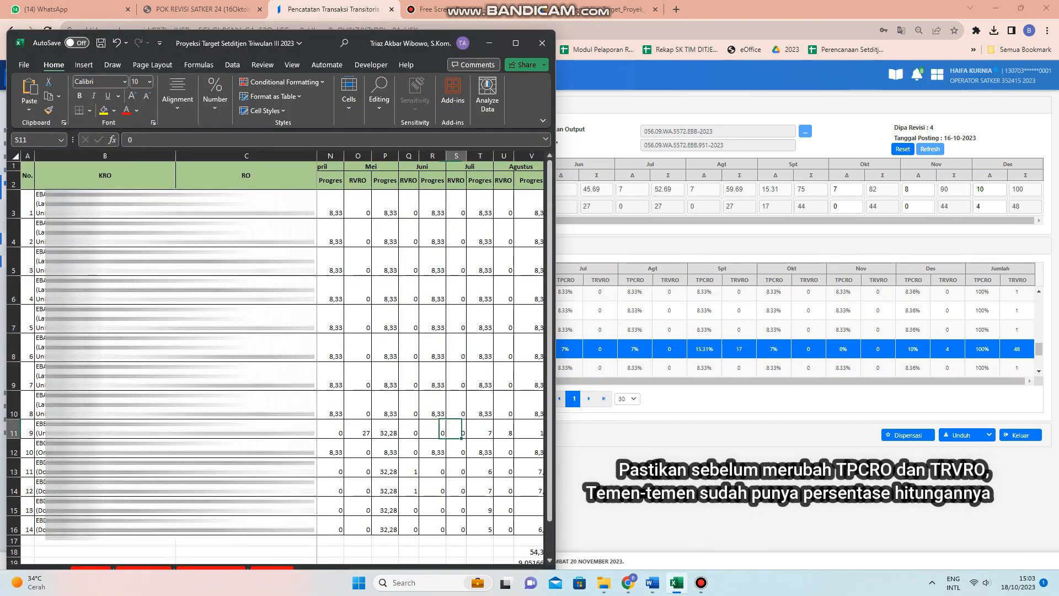
key("Right")
key("Right")
key("Right")
key("Right")
key("Right")
key("Right")
key("Right")
key("Right")
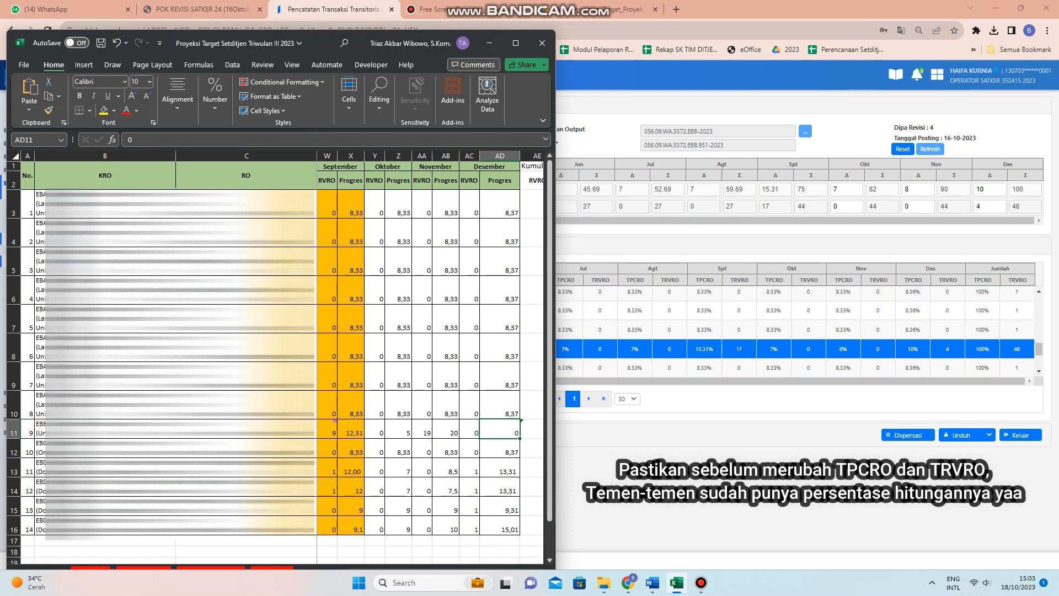
left_click_drag(375, 432, 499, 432)
type("0\t5")
key("ctrl+v")
key("ctrl+v")
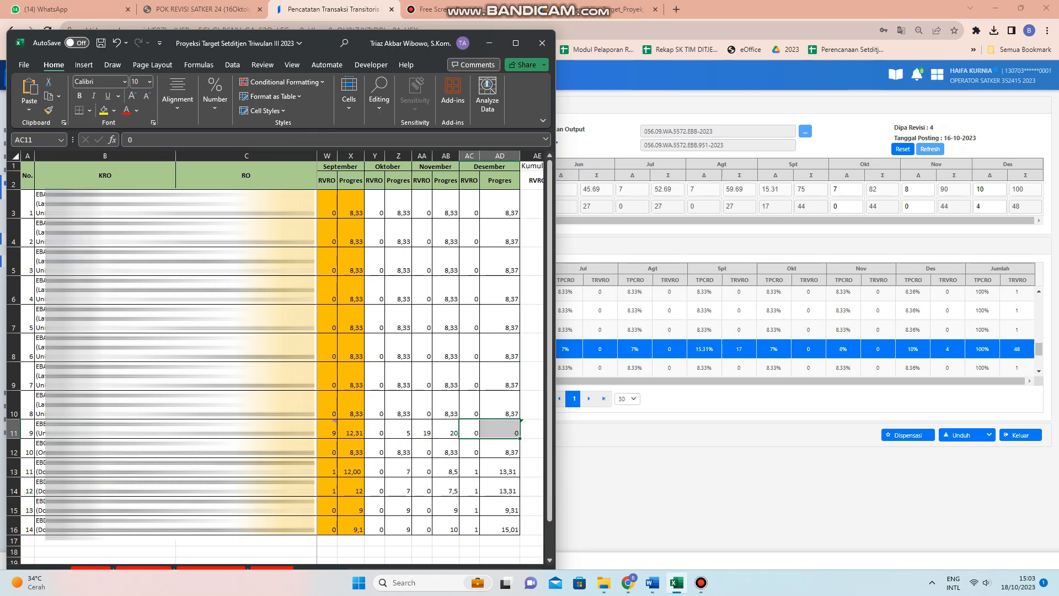
Switch back to SAKTI and set the selected output's TRVRO to 19 for November and 0 for December
key("alt+Tab")
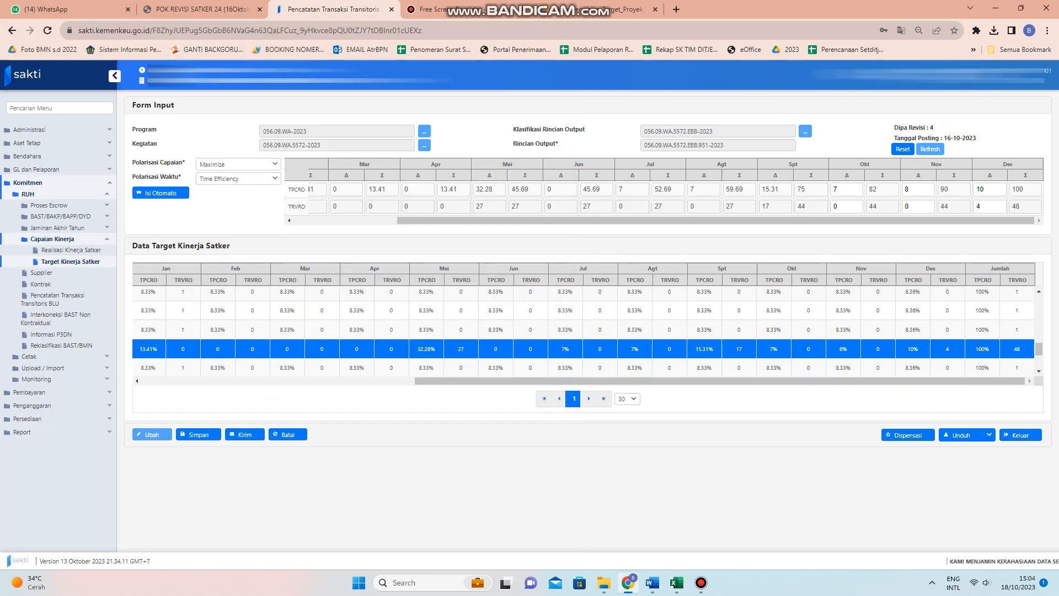
left_click(918, 206)
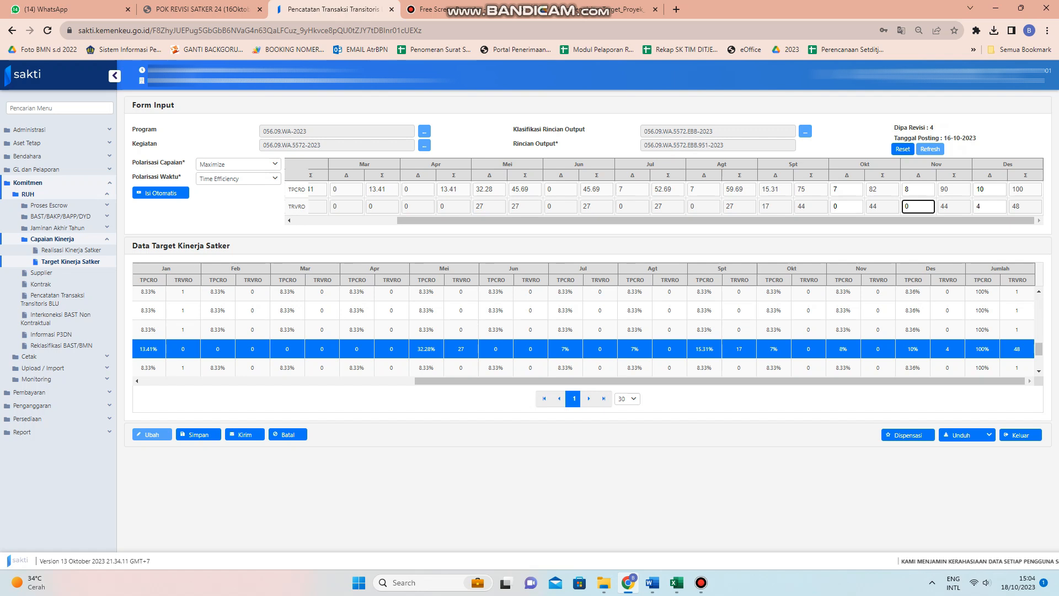
type("19")
key("Tab")
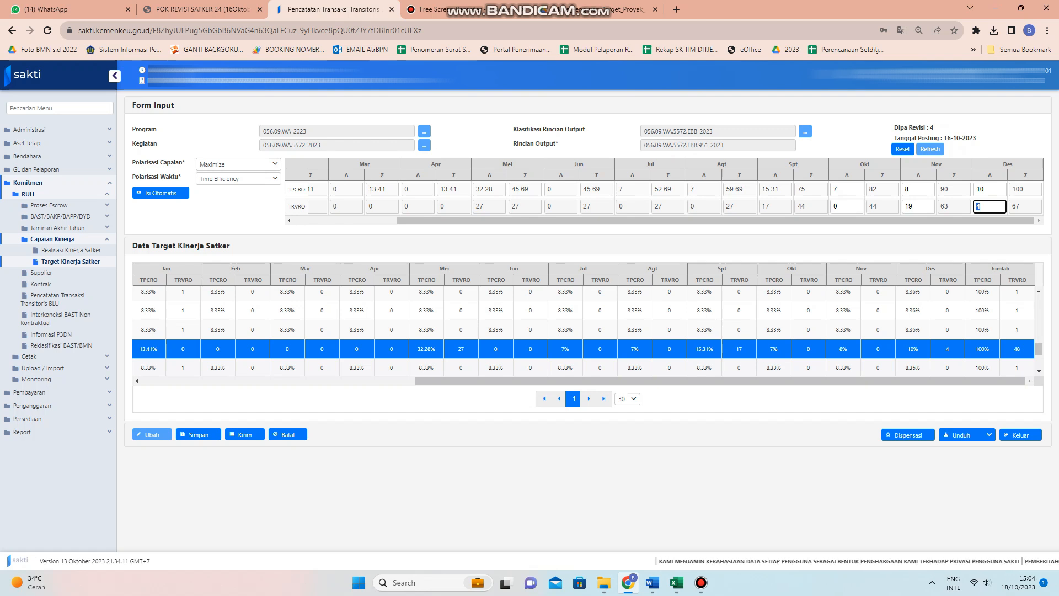
type("0")
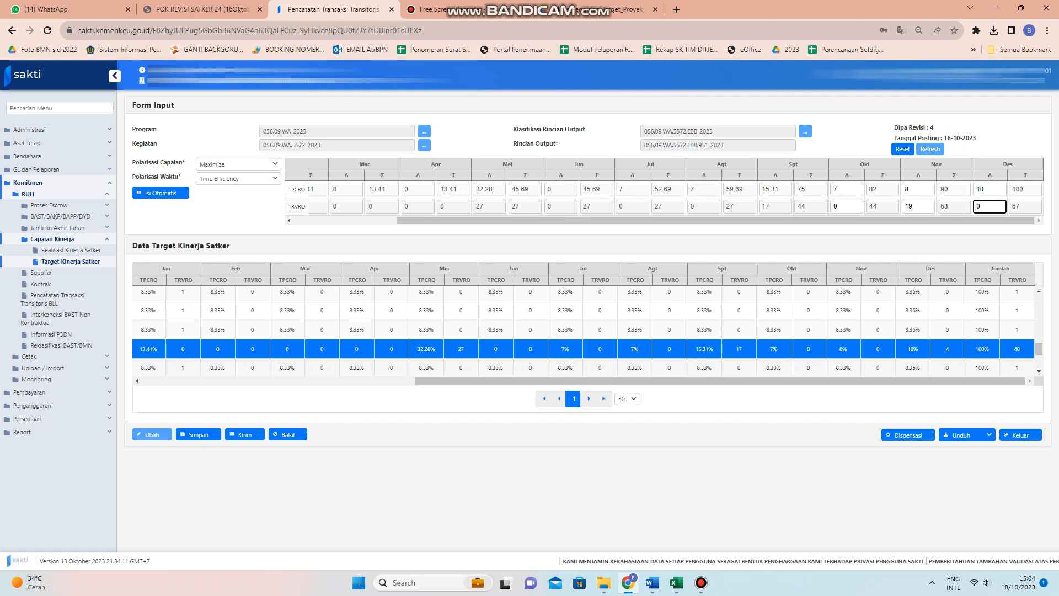
key("Tab")
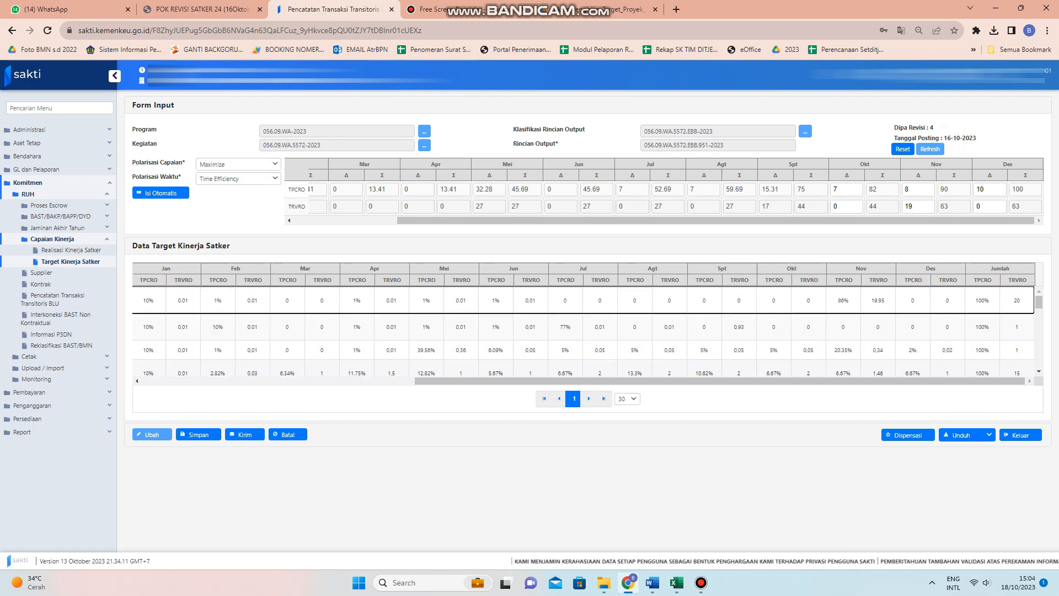
mouse_move(720, 381)
left_mouse_down()
mouse_move(444, 381)
mouse_move(720, 381)
left_mouse_up()
left_click(917, 206)
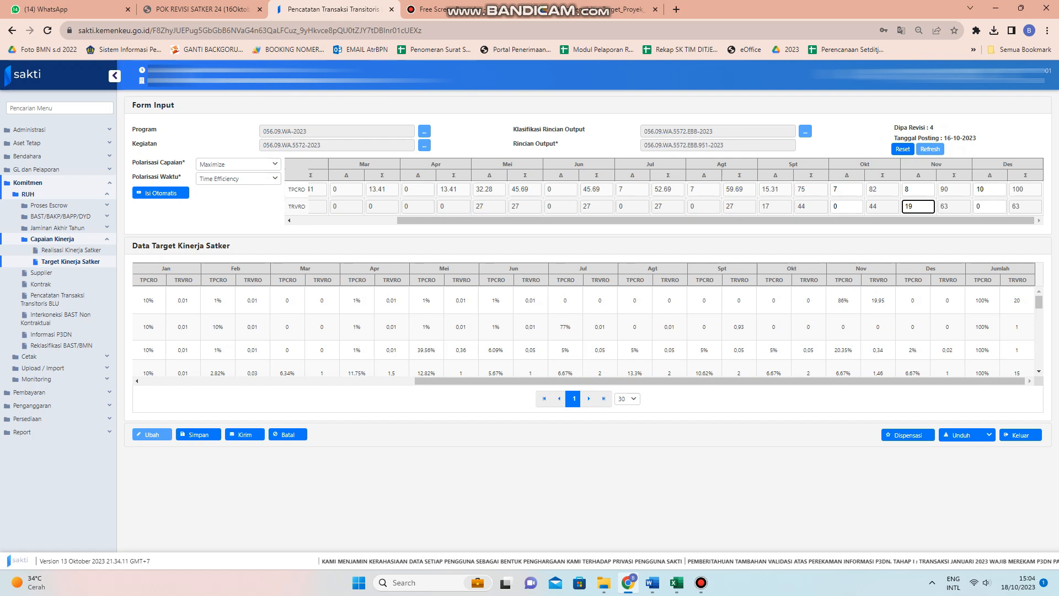
left_click(846, 206)
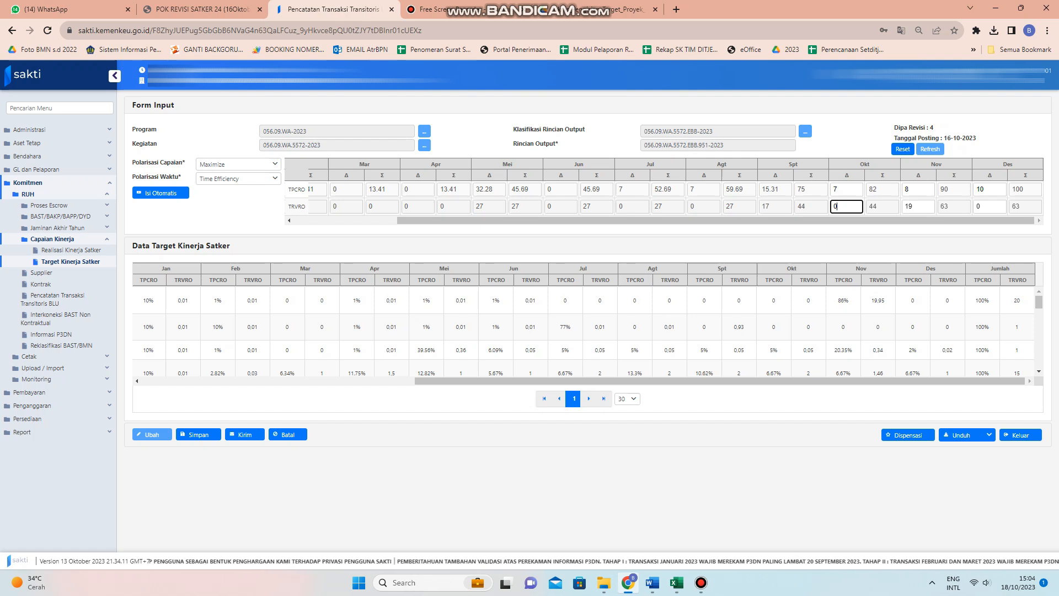
Set the selected output's TPCRO to 5 for October, 20 for November and 0 for December
left_click(846, 189)
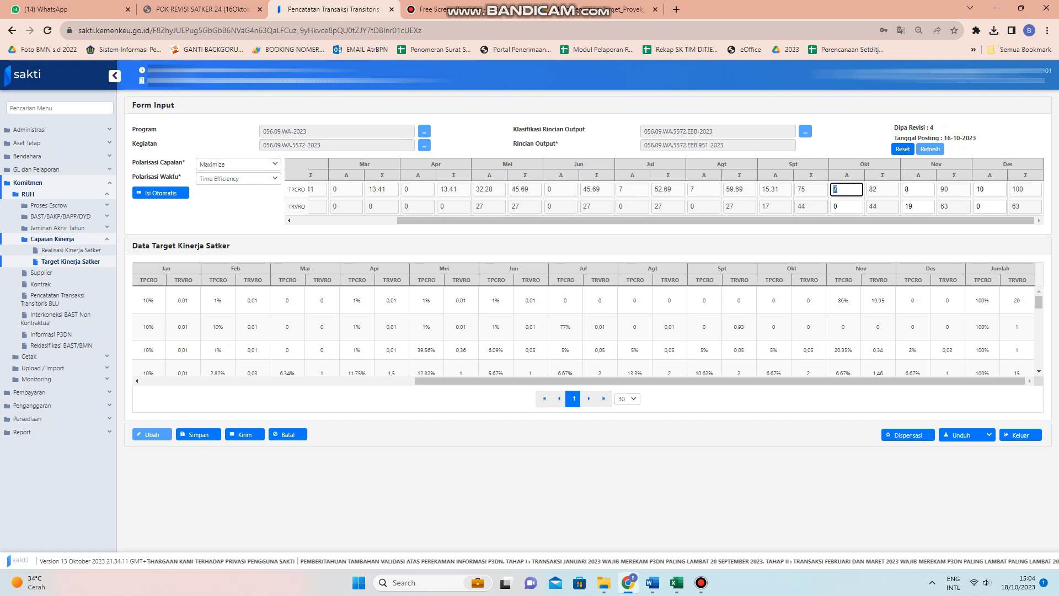
type("5")
left_click(918, 190)
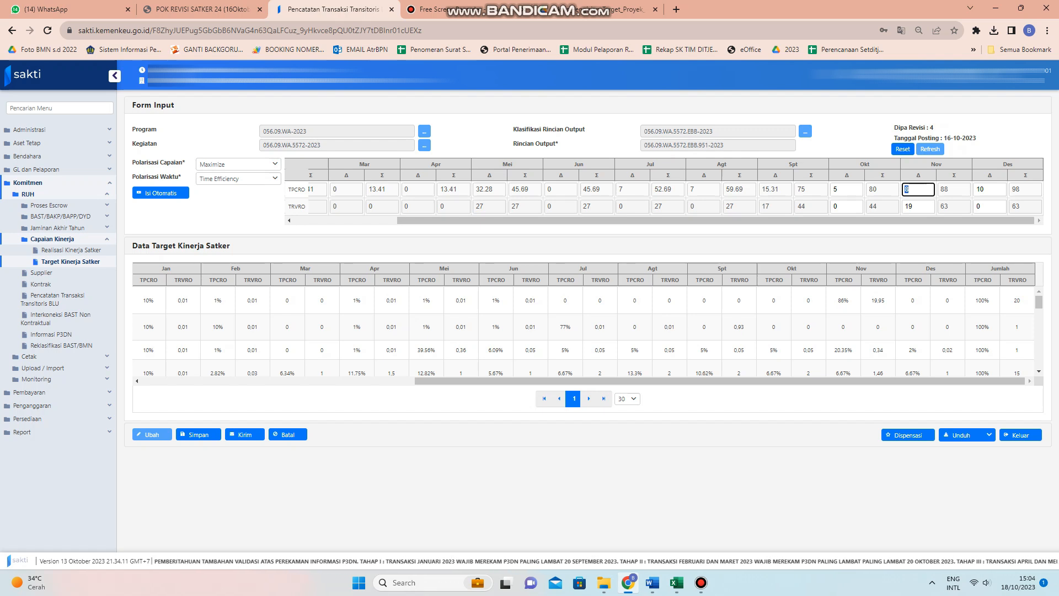
type("20")
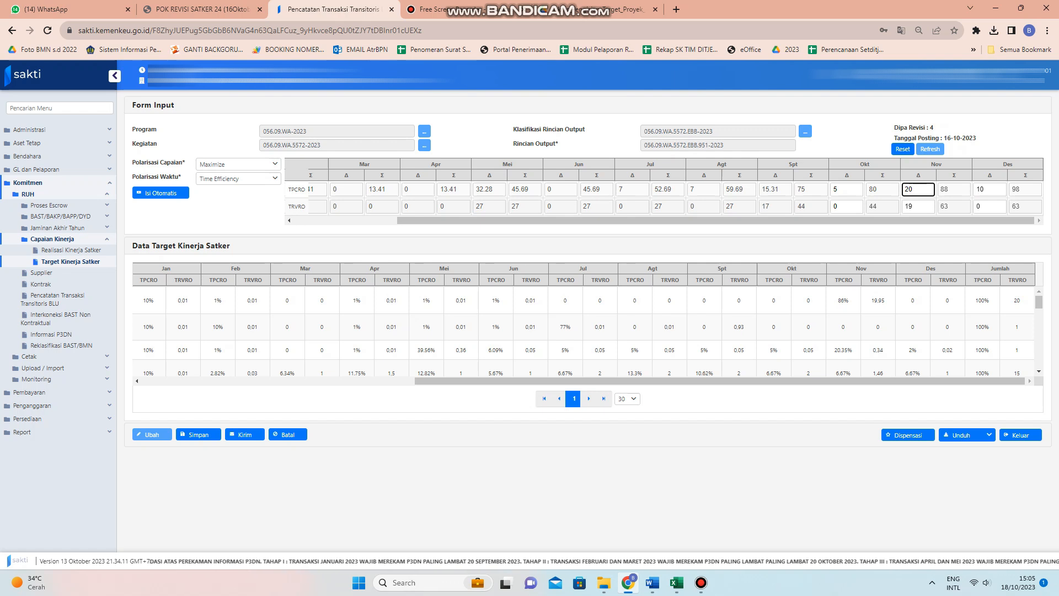
left_click(987, 189)
double_click(987, 189)
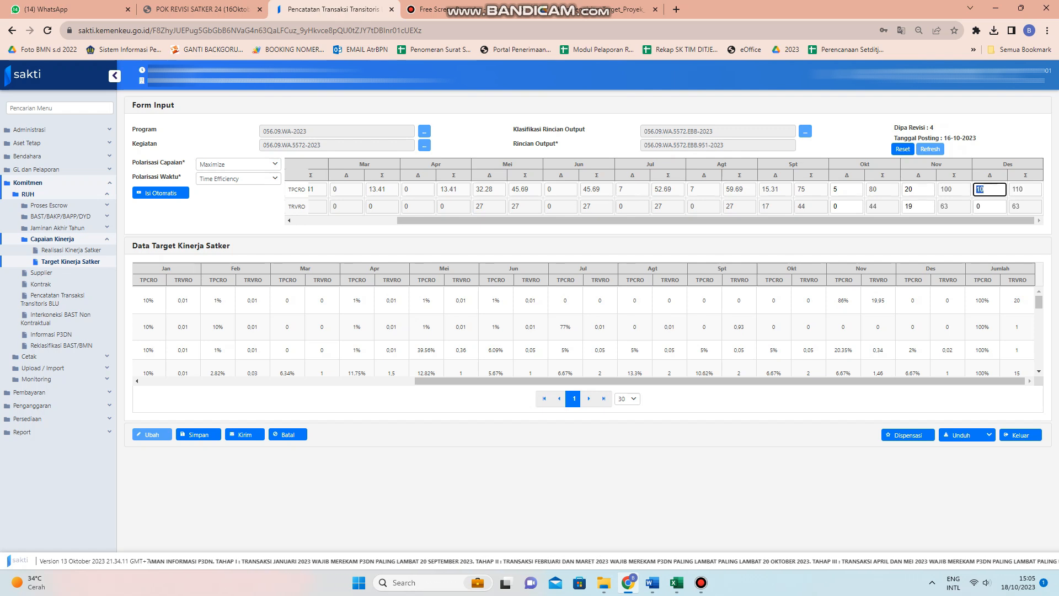
type("0")
double_click(847, 207)
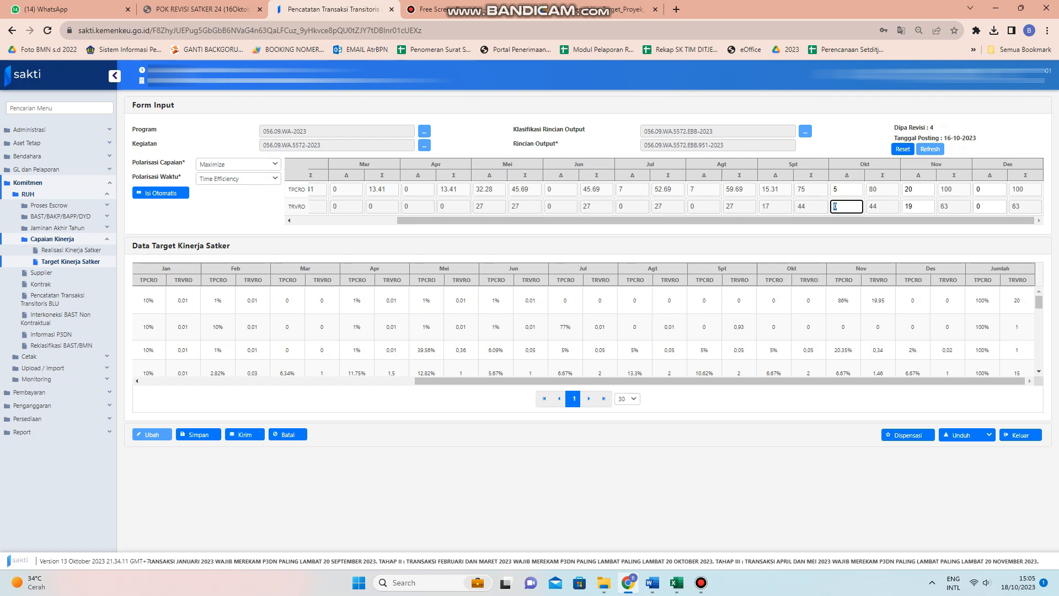
left_click(836, 189)
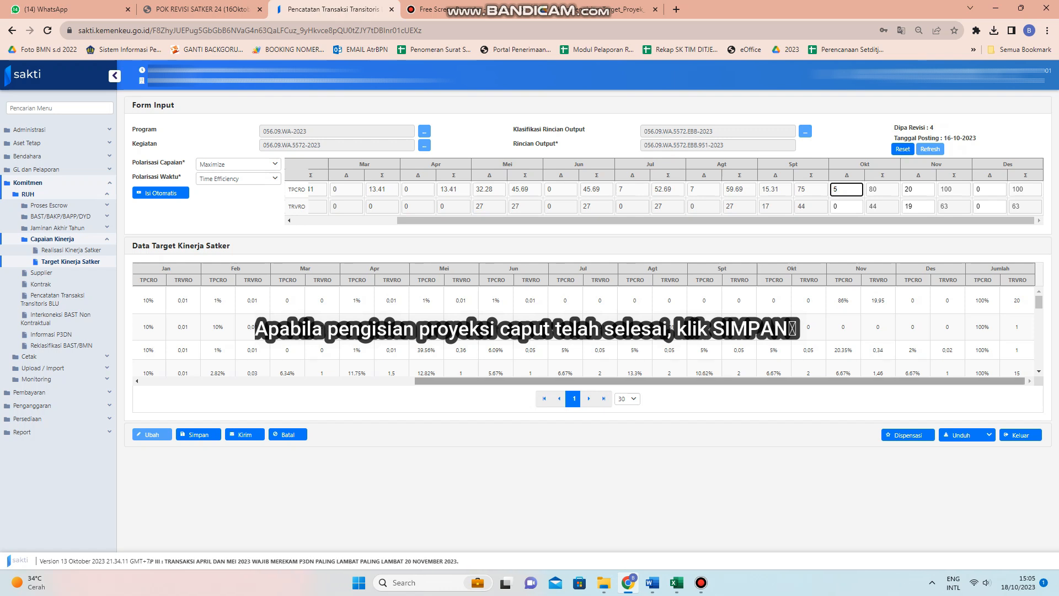
Save the revised monthly targets of output 056.09.WA.5572.EBB.951-2023 and send the saved target data
left_click(199, 435)
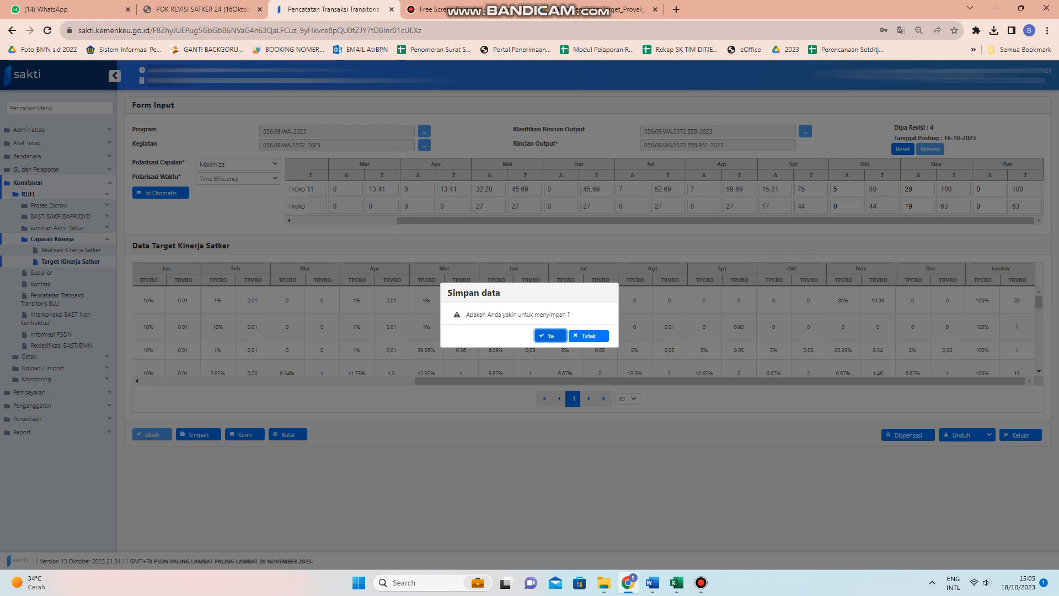
key("Return")
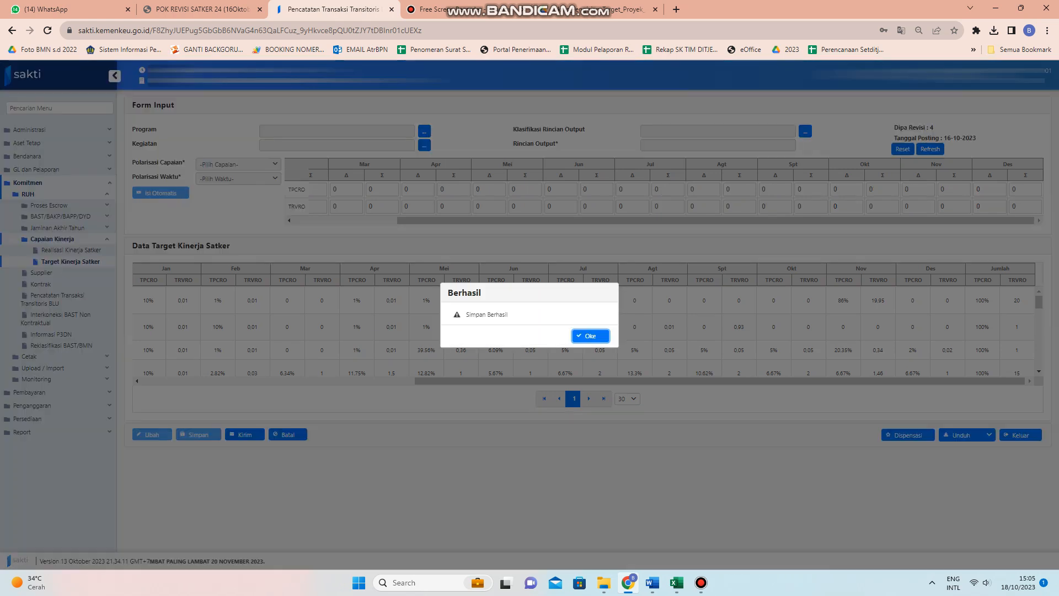
key("Return")
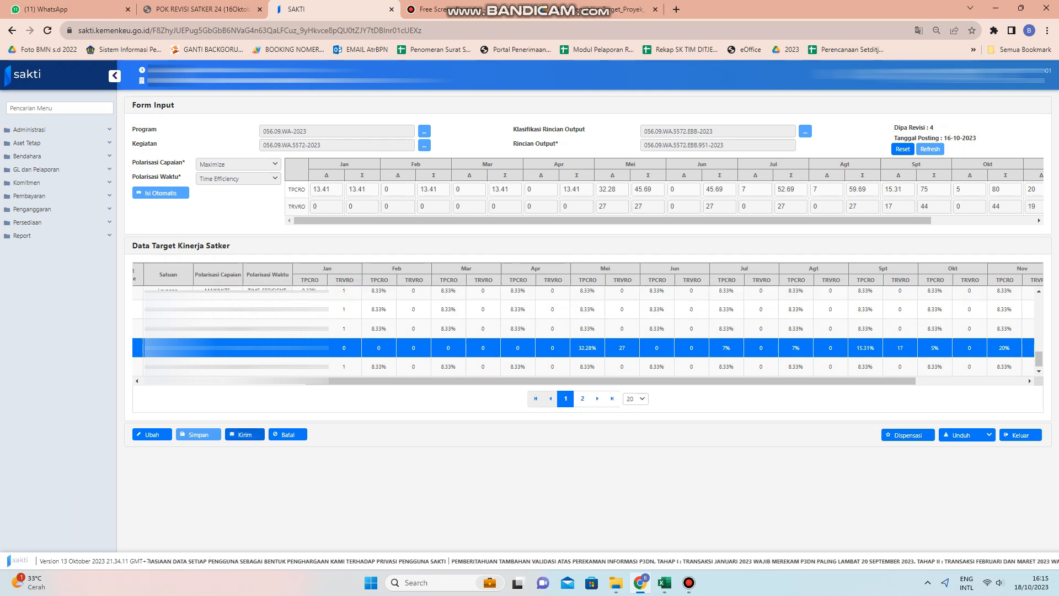
left_click(244, 434)
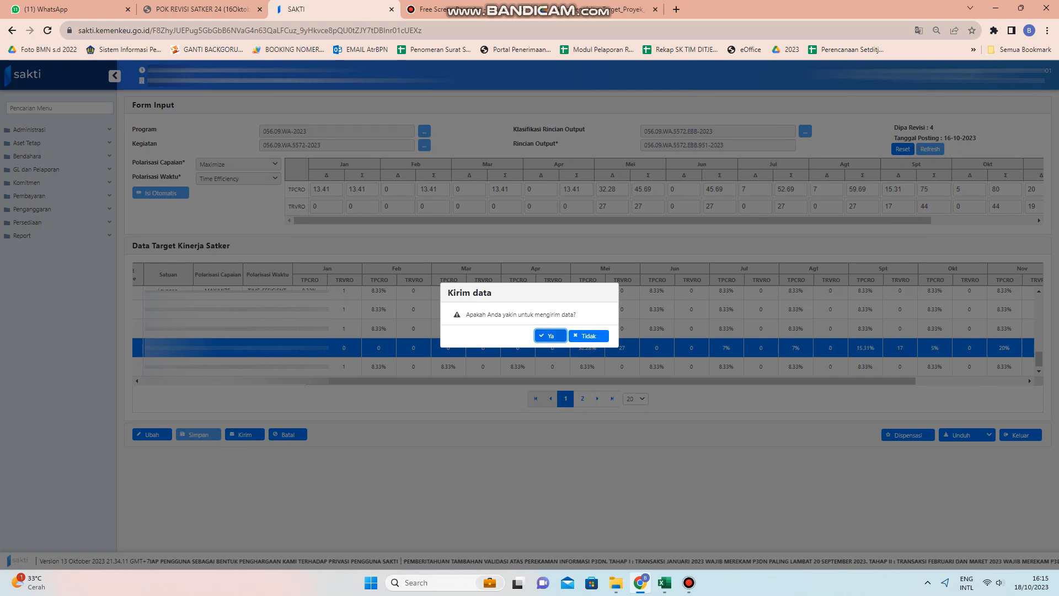
key("Return")
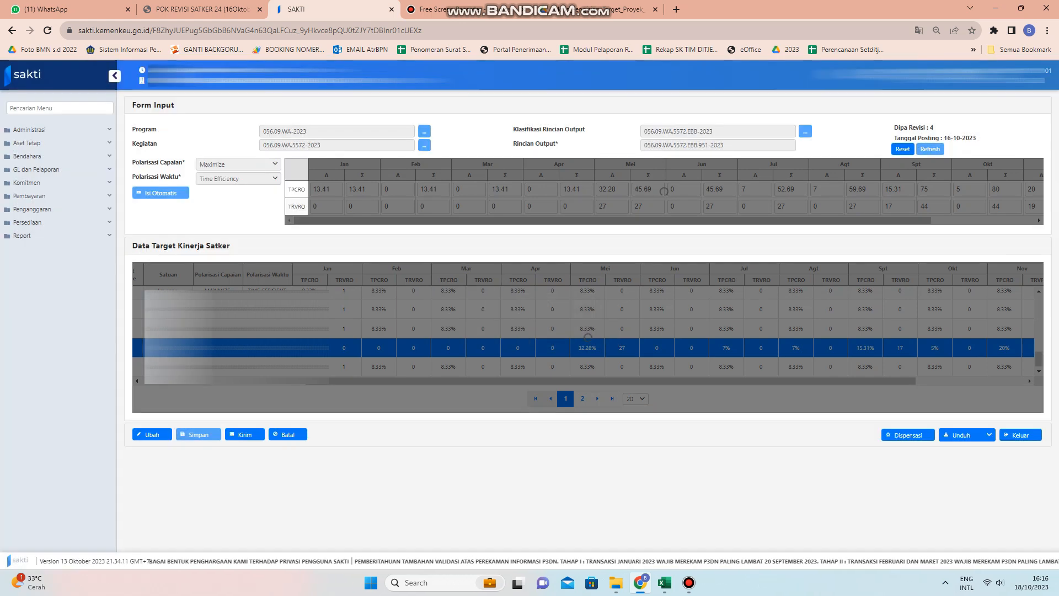